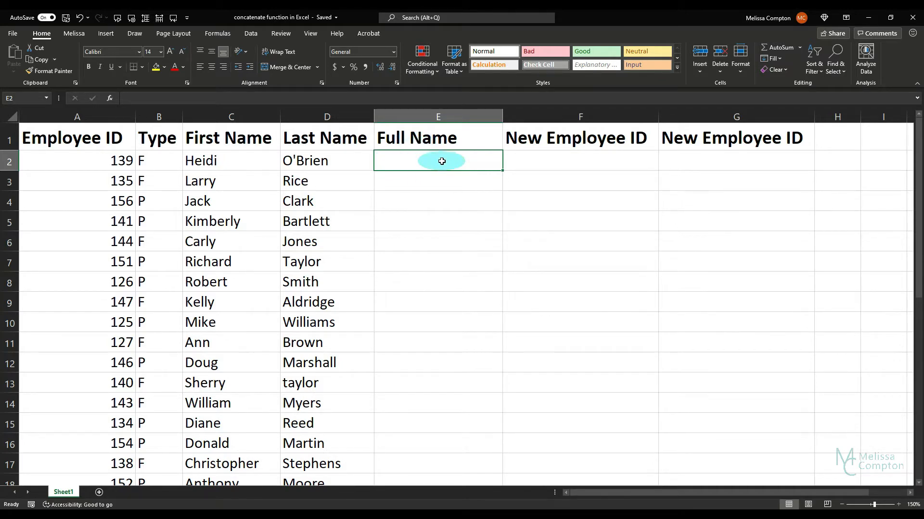
# Step: Find the CONCAT function for cell E2 by searching for CONCAT and open its function arguments
pyautogui.click(109, 99)
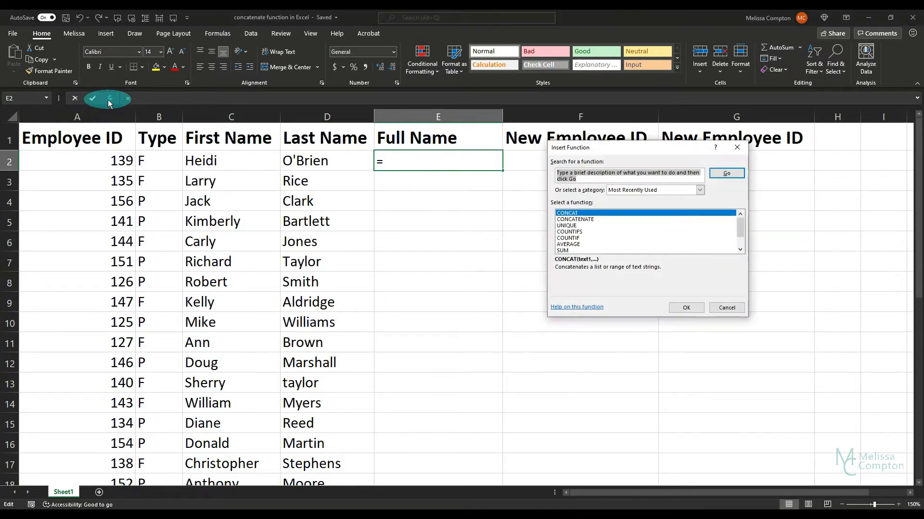
pyautogui.write('CONCAT')
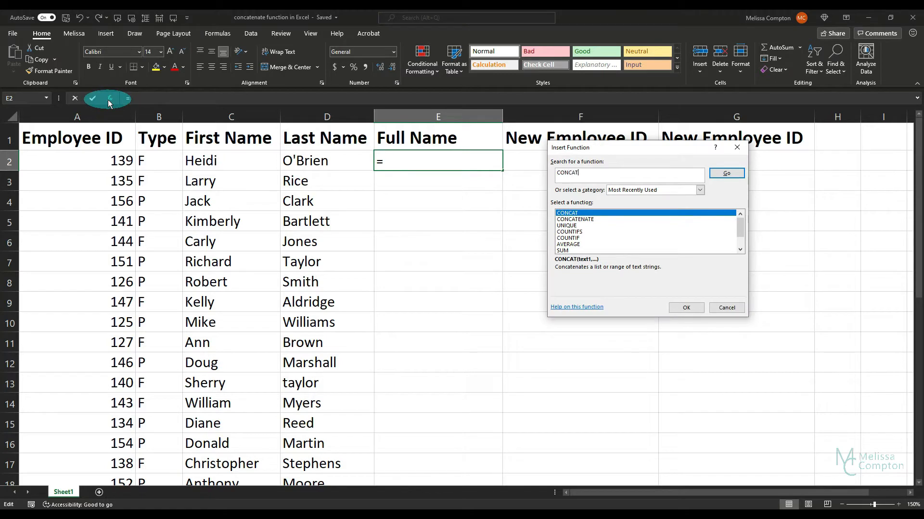
pyautogui.click(726, 173)
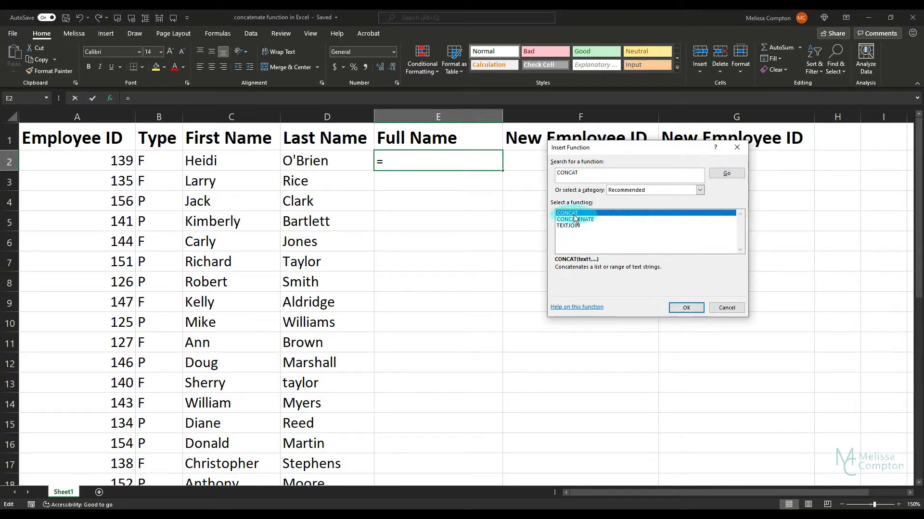
pyautogui.click(686, 308)
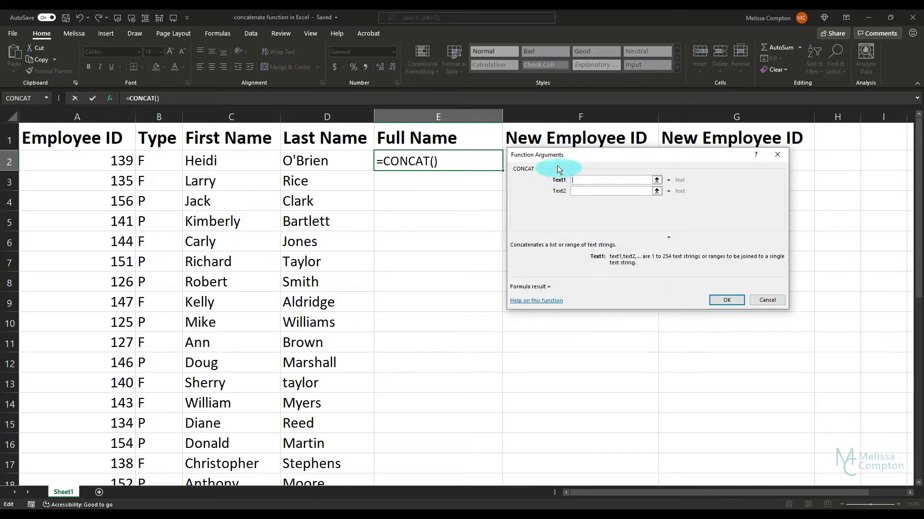
# Step: Set CONCAT's first argument to the first name in C2 and its second argument to the last name in D2
pyautogui.click(578, 190)
pyautogui.click(575, 180)
pyautogui.click(222, 166)
pyautogui.press('Tab')
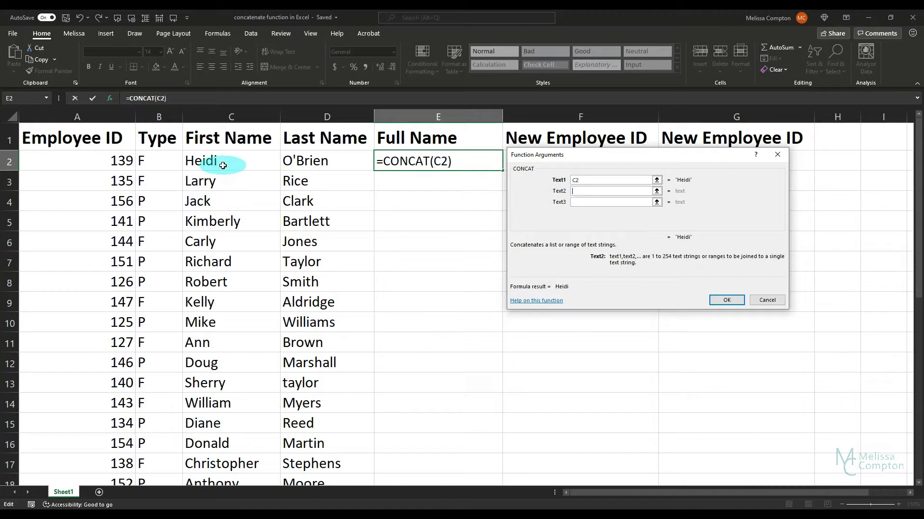
pyautogui.click(316, 162)
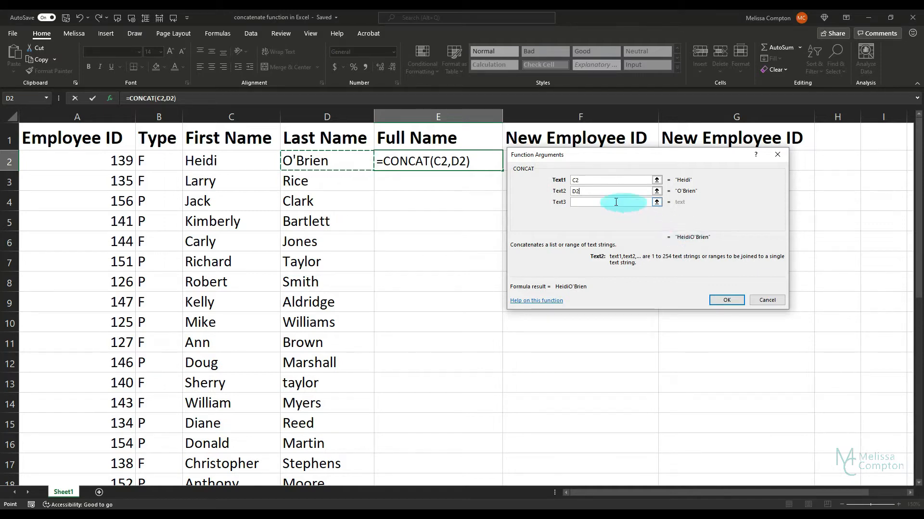
# Step: Replace the second CONCAT argument with a quoted space " ", set the third to D2, and confirm the formula
pyautogui.moveTo(589, 192); pyautogui.dragTo(559, 193)
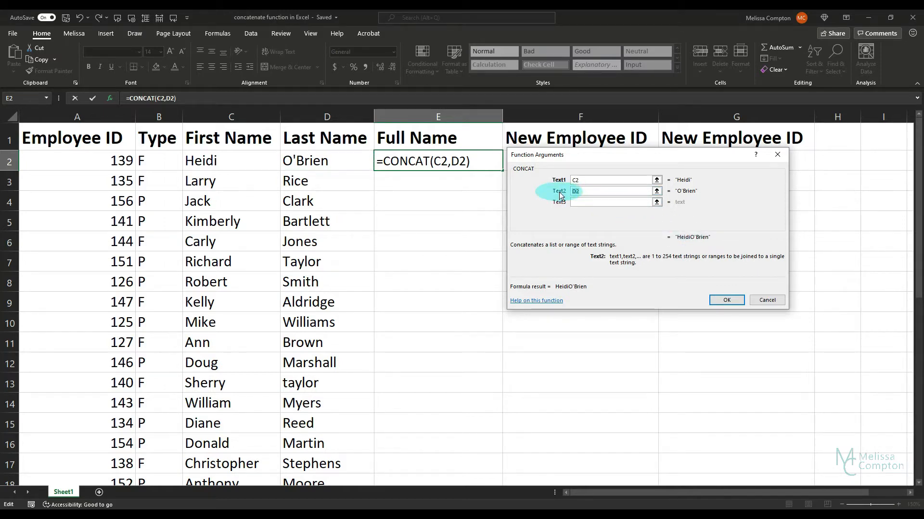
pyautogui.press('BackSpace')
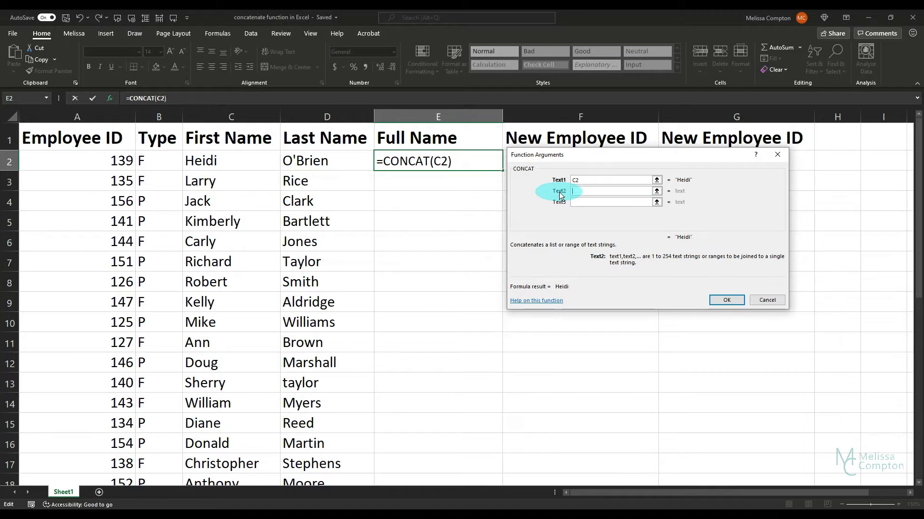
pyautogui.write('" "')
pyautogui.press('Tab')
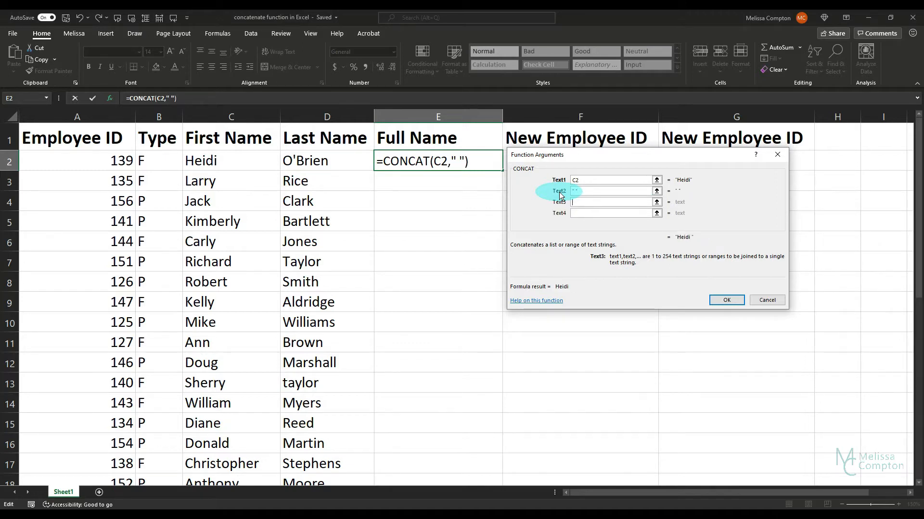
pyautogui.click(299, 165)
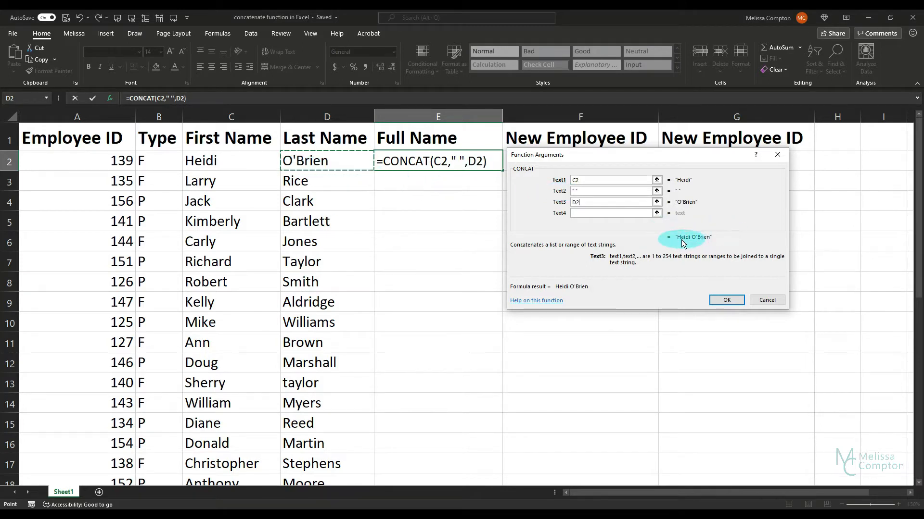
pyautogui.click(724, 300)
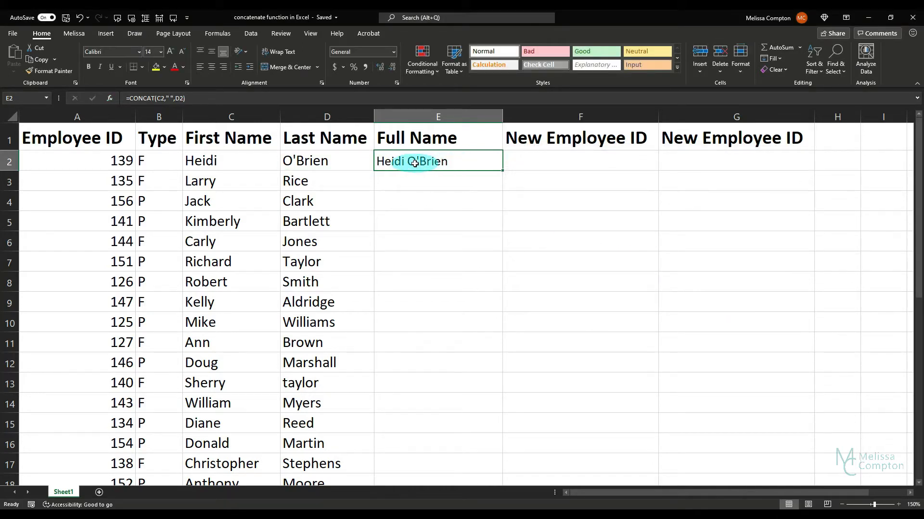
# Step: Fill the Full Name formula from E2 down column E through the last employee row
pyautogui.doubleClick(502, 170)
pyautogui.scroll(-5, 445, 220)
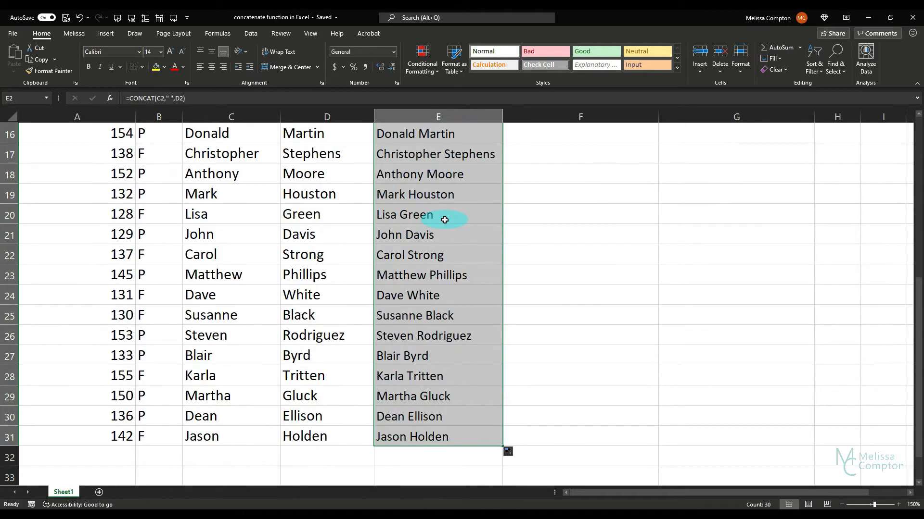
pyautogui.scroll(5, 437, 239)
# Step: Begin a CONCAT formula in F2 with the employee ID in A2 and the type in B2 as its first two arguments
pyautogui.click(586, 161)
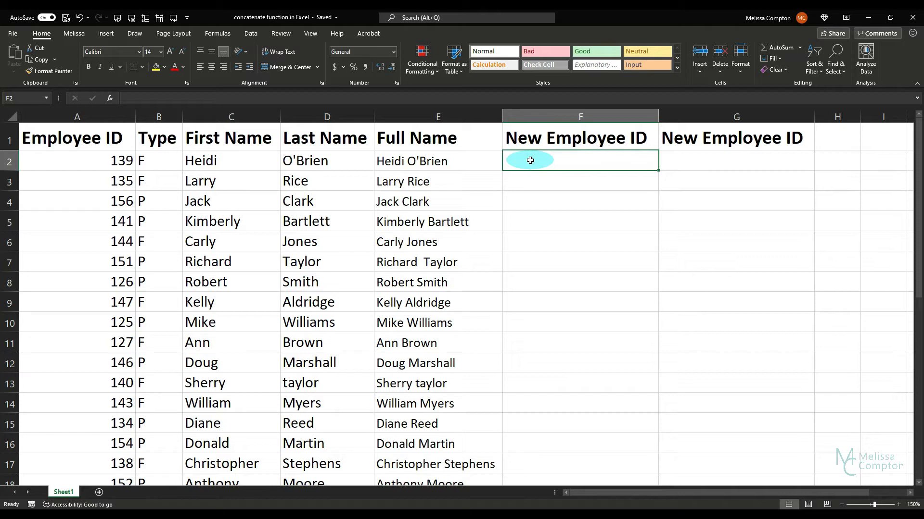
pyautogui.write('=CON')
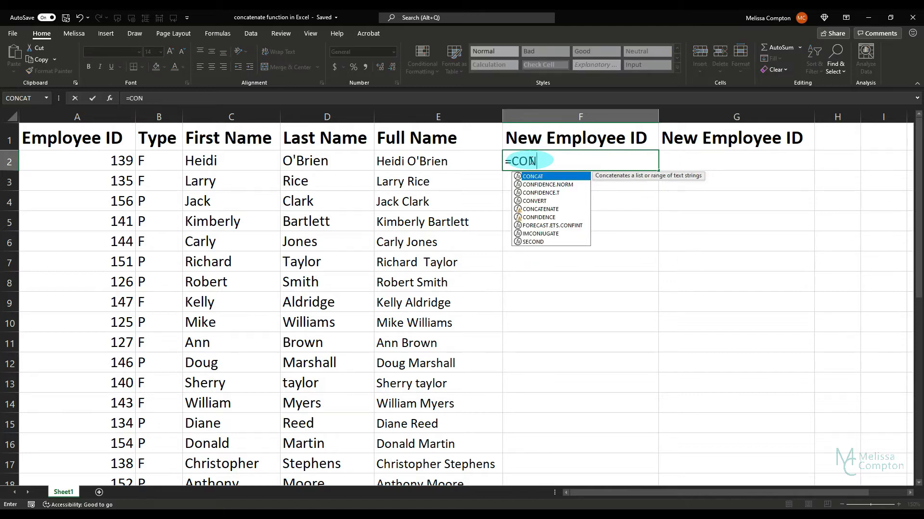
pyautogui.write('CAT')
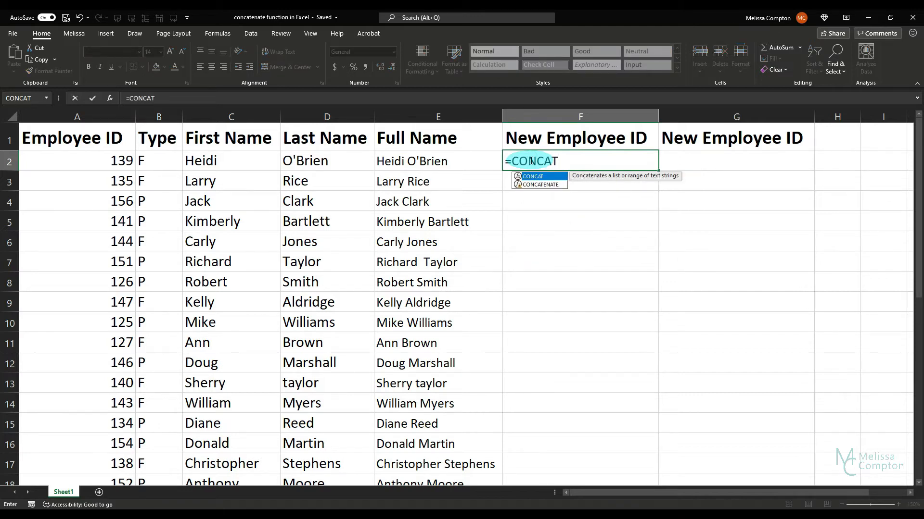
pyautogui.write('(')
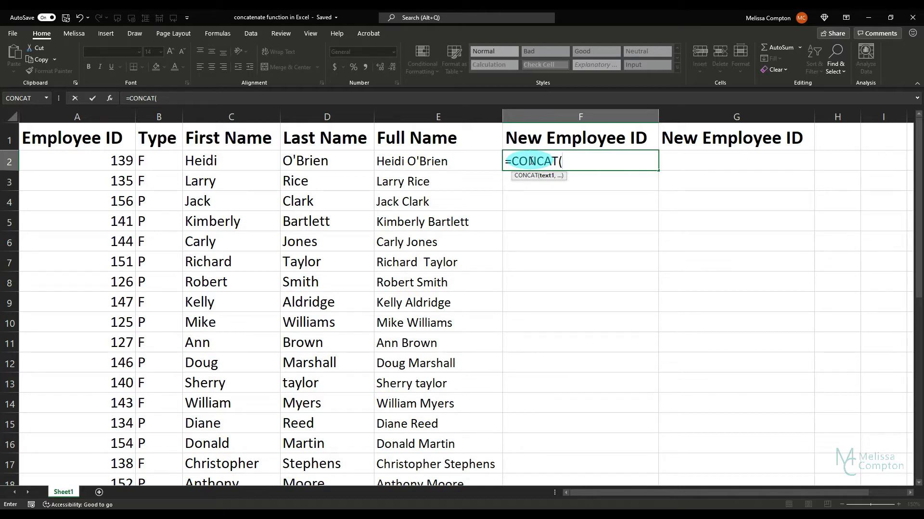
pyautogui.click(114, 162)
pyautogui.write(',')
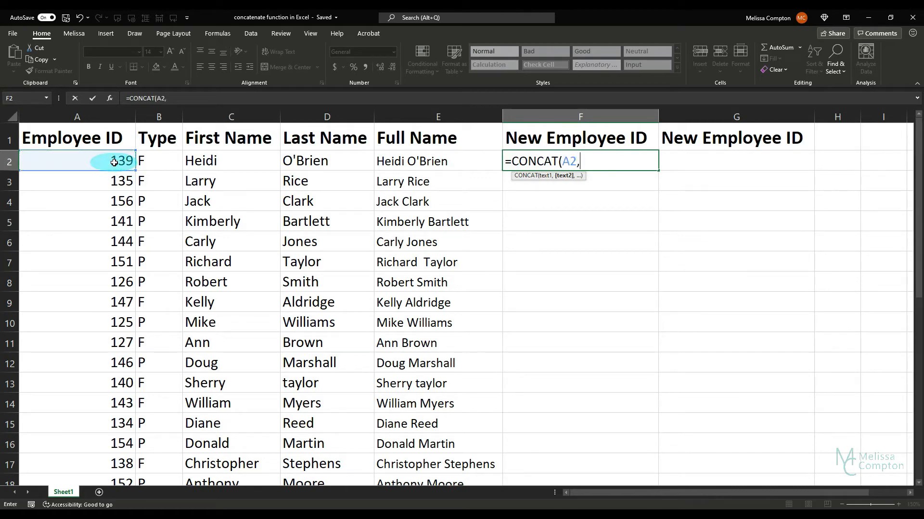
pyautogui.click(157, 163)
pyautogui.write(',')
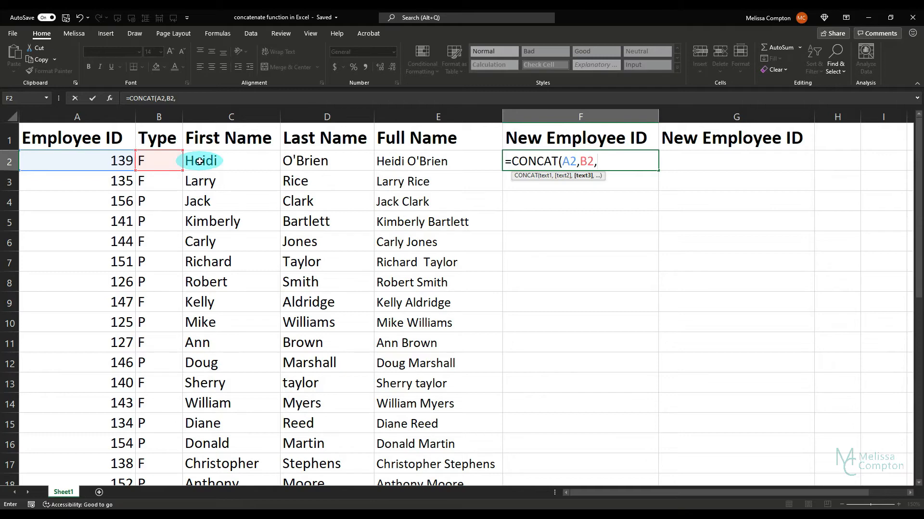
# Step: Add (LEFT(C2,3)) as the third CONCAT argument to take the first three letters of the first name
pyautogui.write('(')
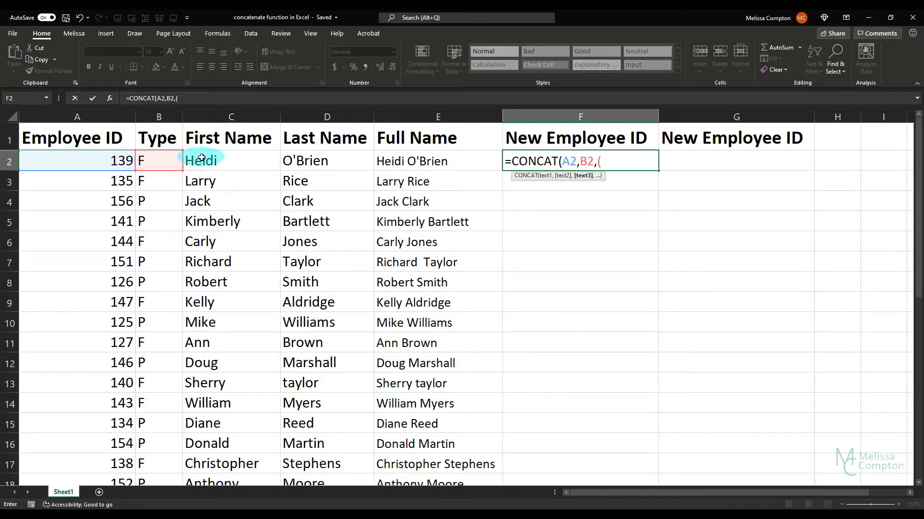
pyautogui.write('LEFT(')
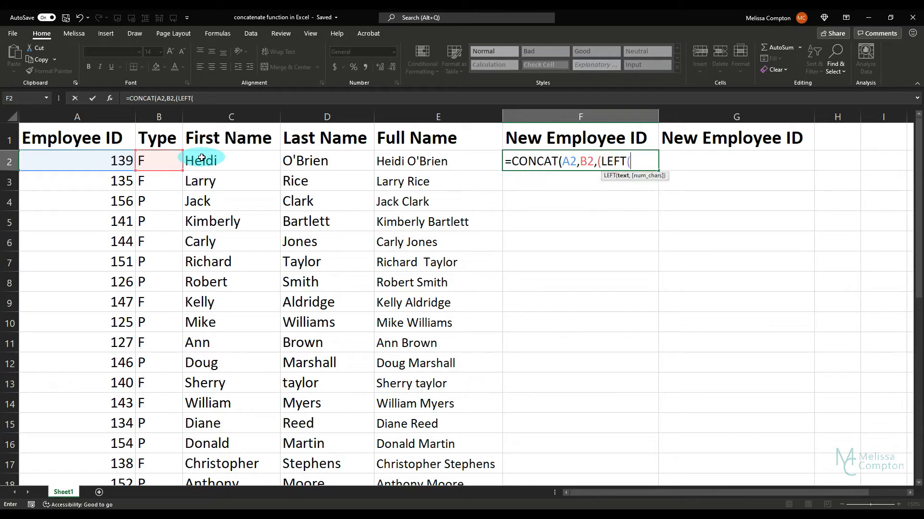
pyautogui.click(205, 161)
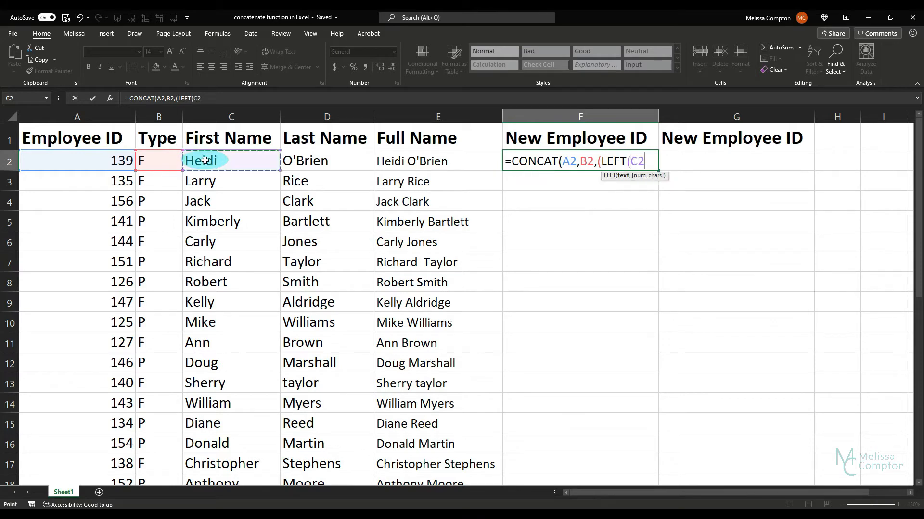
pyautogui.write(',')
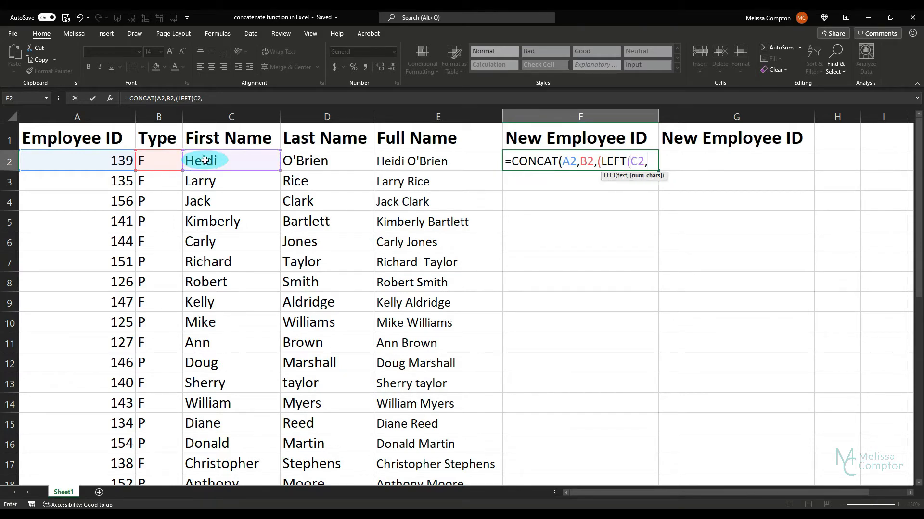
pyautogui.write('3)')
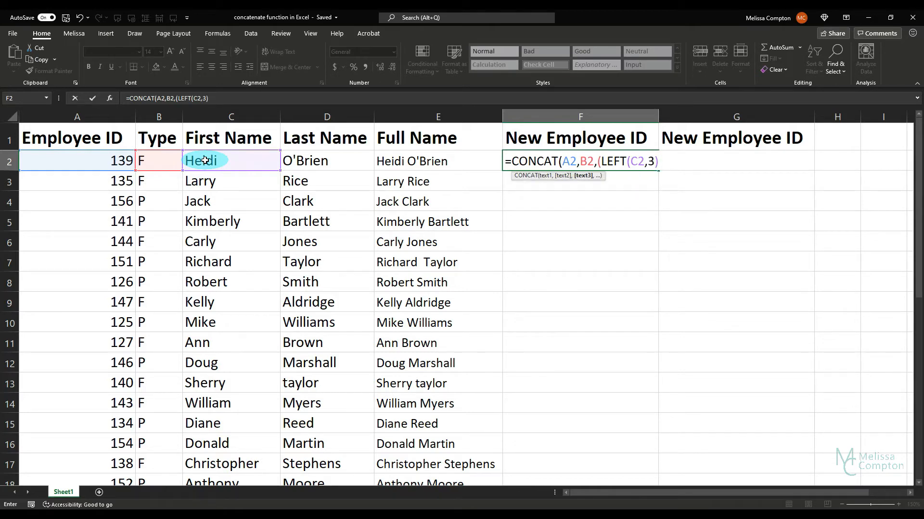
pyautogui.click(598, 161)
pyautogui.press('BackSpace')
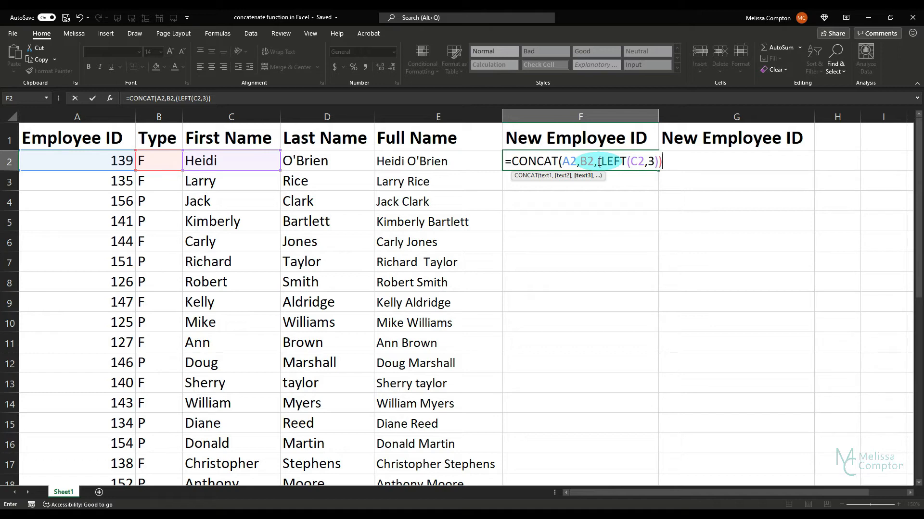
# Step: Add (LEFT(D2,3)) as the fourth argument, close the CONCAT formula in F2 and enter it
pyautogui.write(',')
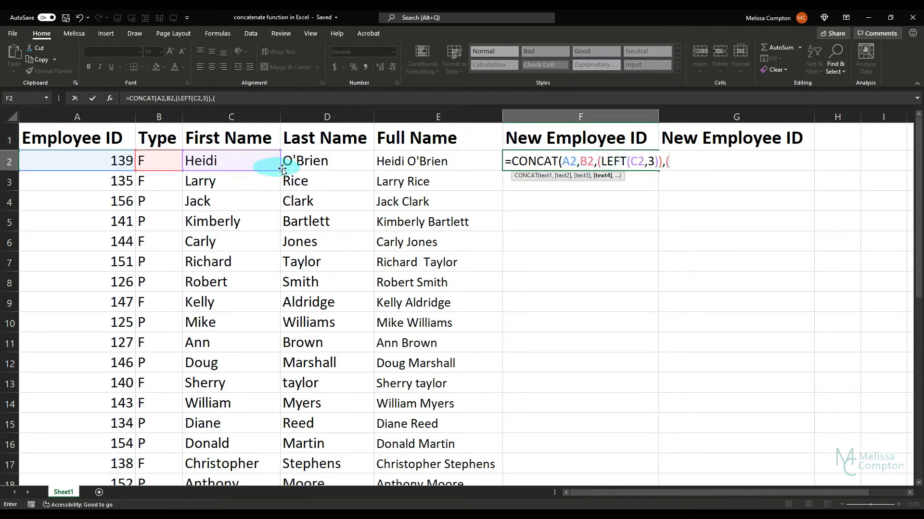
pyautogui.write('(')
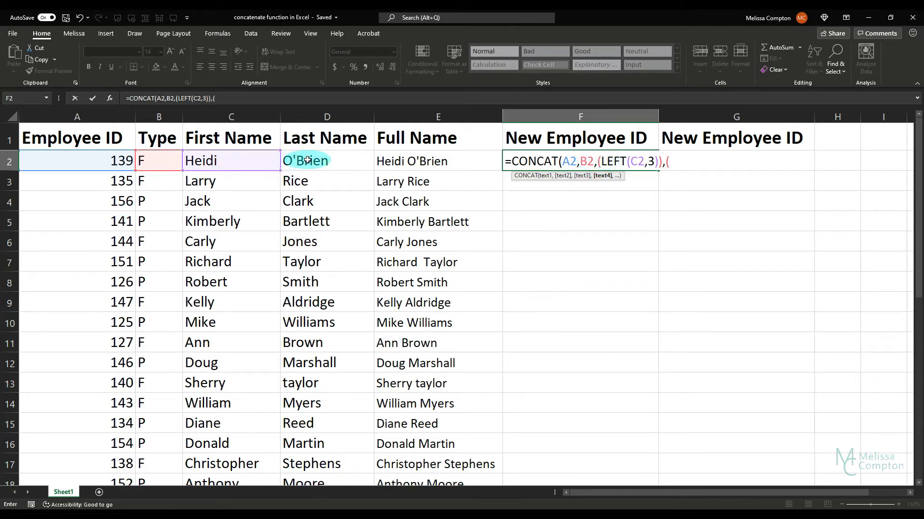
pyautogui.write('LEFT(')
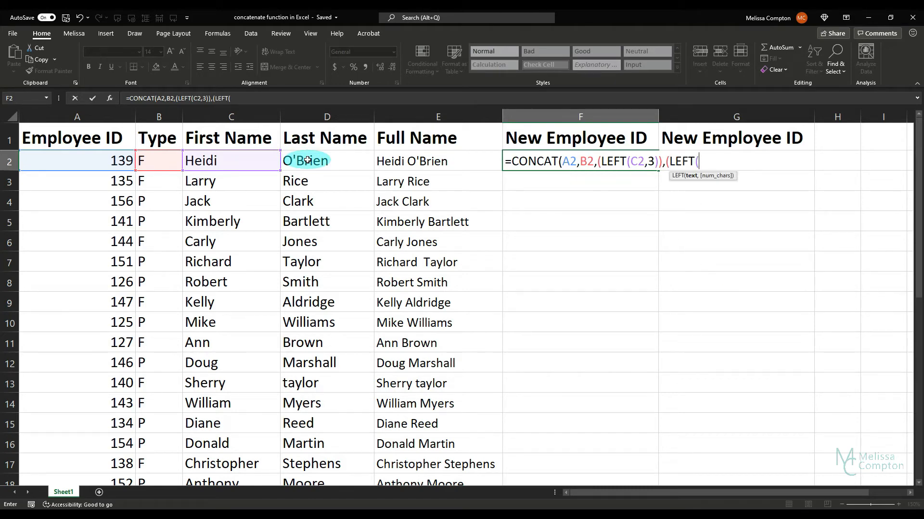
pyautogui.click(307, 160)
pyautogui.write(',3')
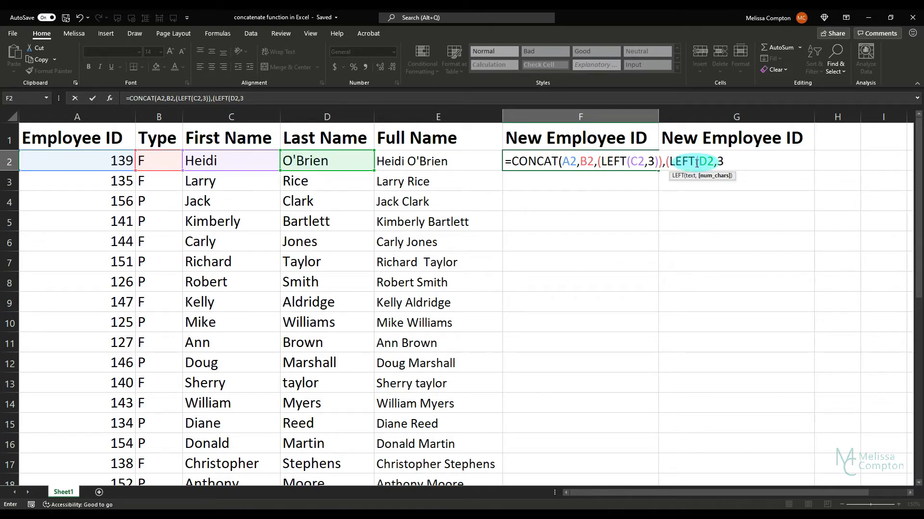
pyautogui.write(')')
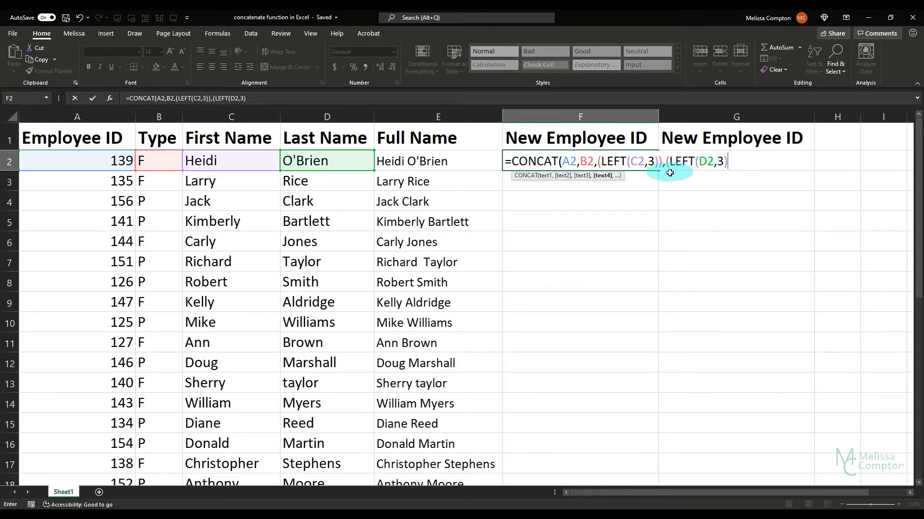
pyautogui.write(')')
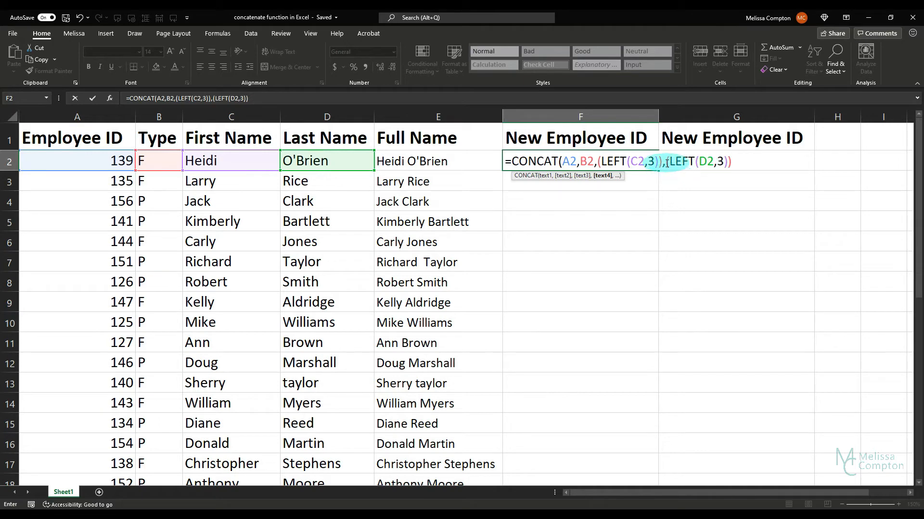
pyautogui.write(')')
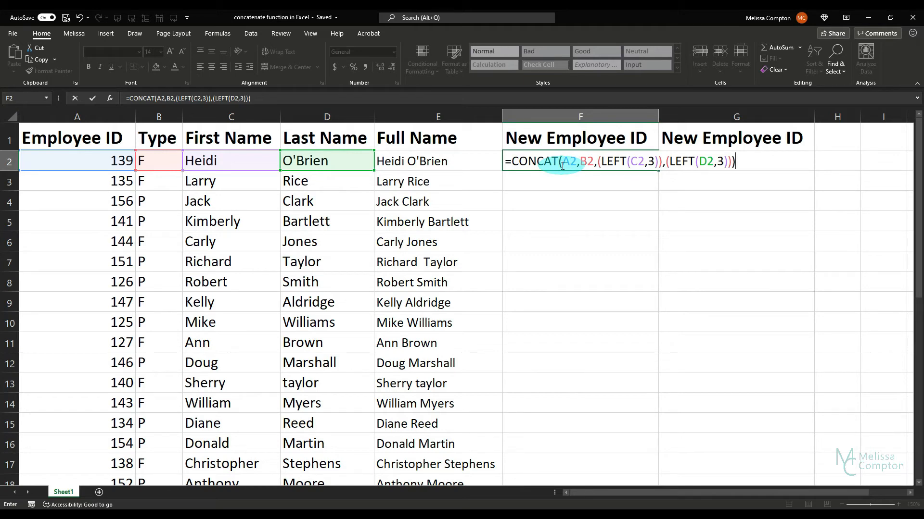
pyautogui.press('Return')
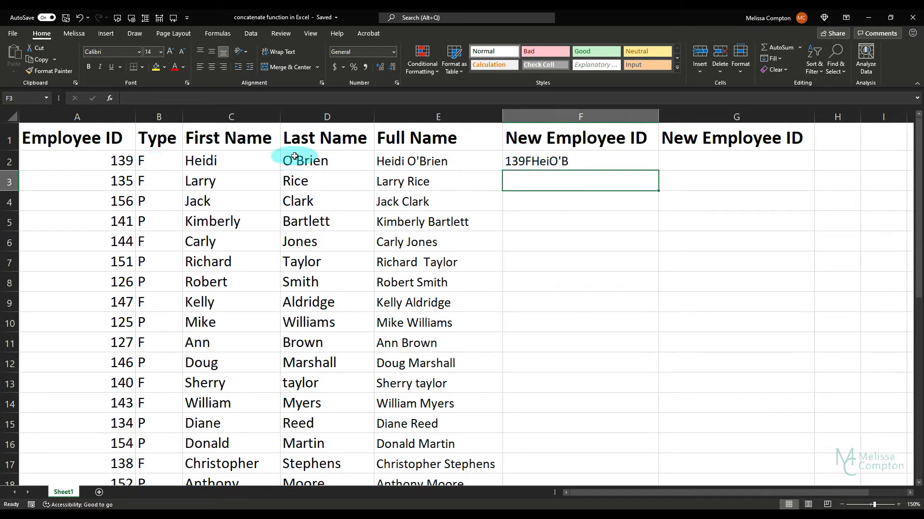
# Step: Fill the New Employee ID formula from F2 down column F through the last employee row
pyautogui.click(579, 160)
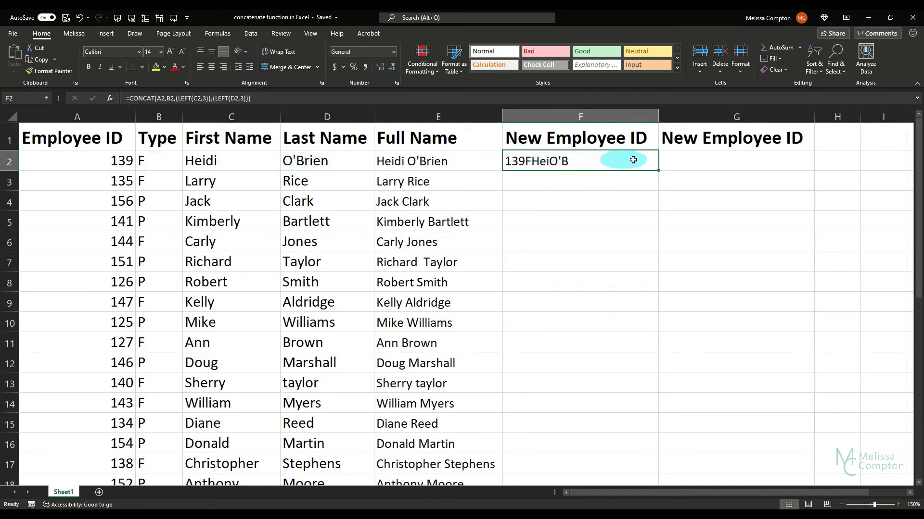
pyautogui.doubleClick(659, 172)
pyautogui.scroll(-4, 616, 208)
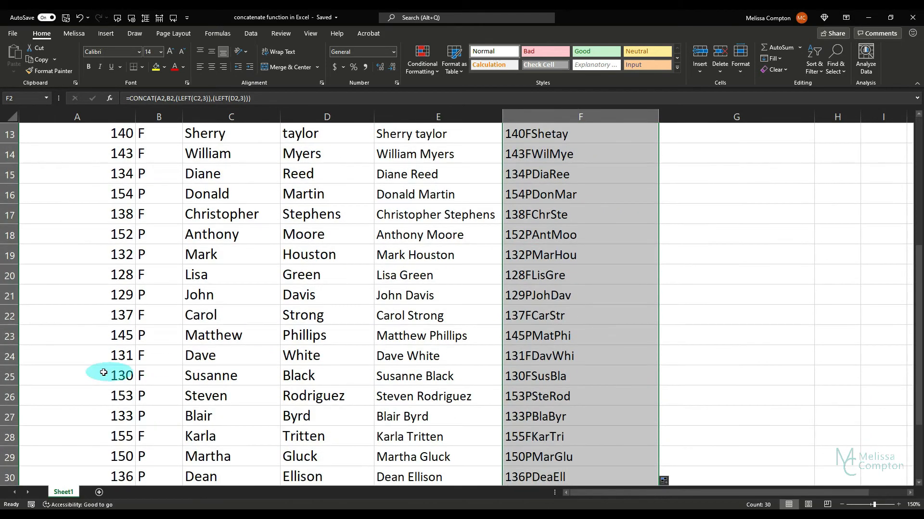
pyautogui.scroll(4, 601, 265)
# Step: Try to reuse the New Employee ID formula by filling it from F2 across into G2, and inspect its cell references
pyautogui.click(666, 165)
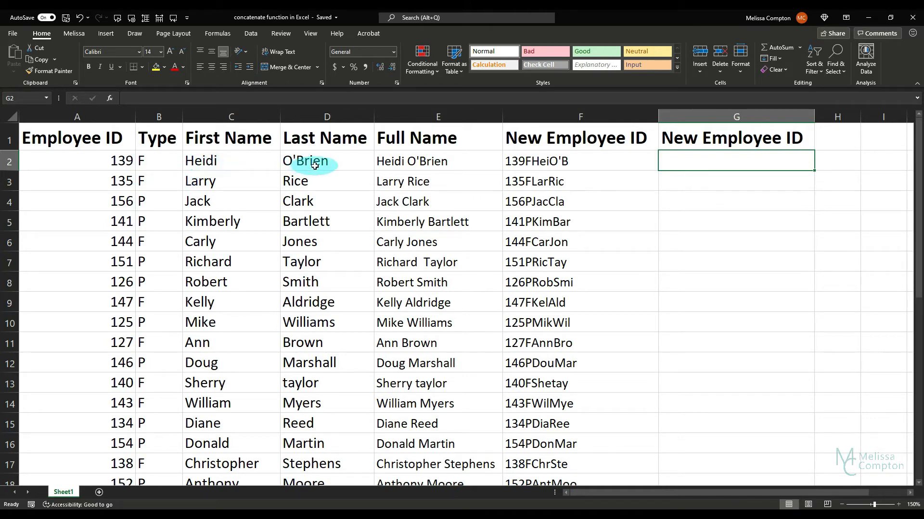
pyautogui.click(558, 161)
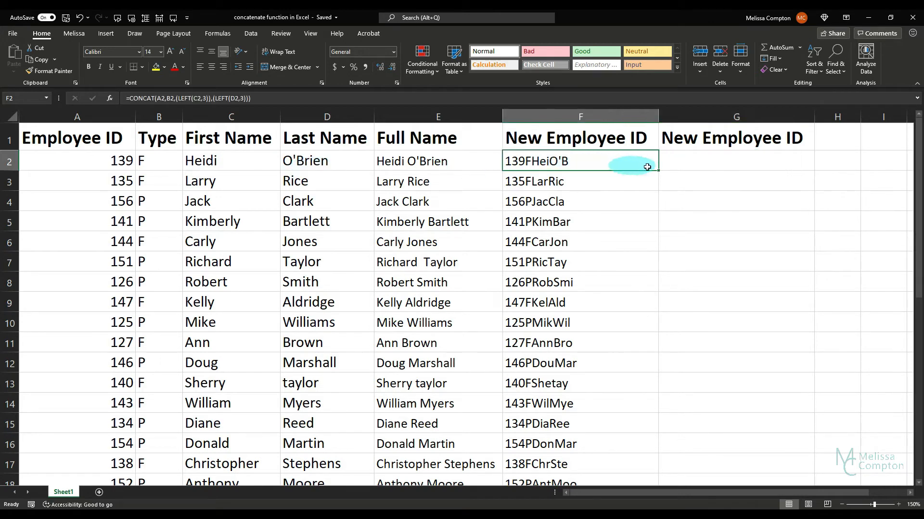
pyautogui.moveTo(656, 168); pyautogui.dragTo(759, 168)
pyautogui.press('F2')
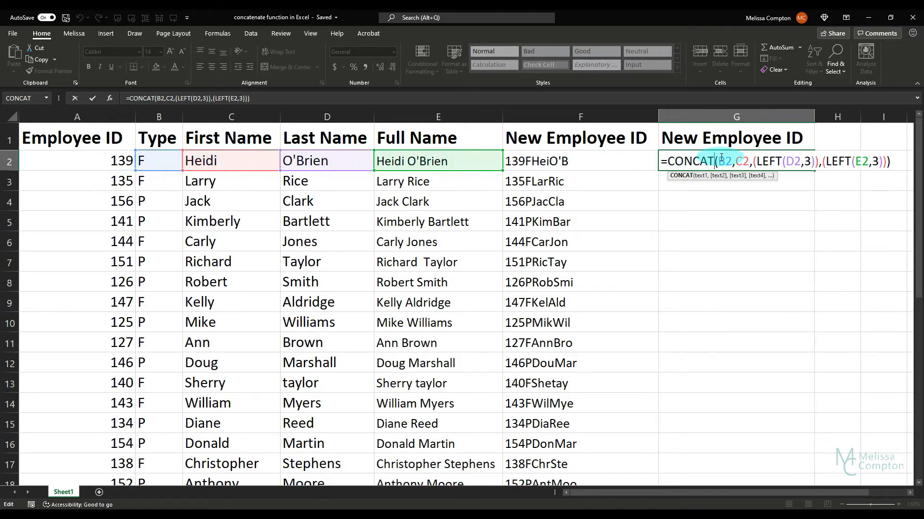
pyautogui.press('Return')
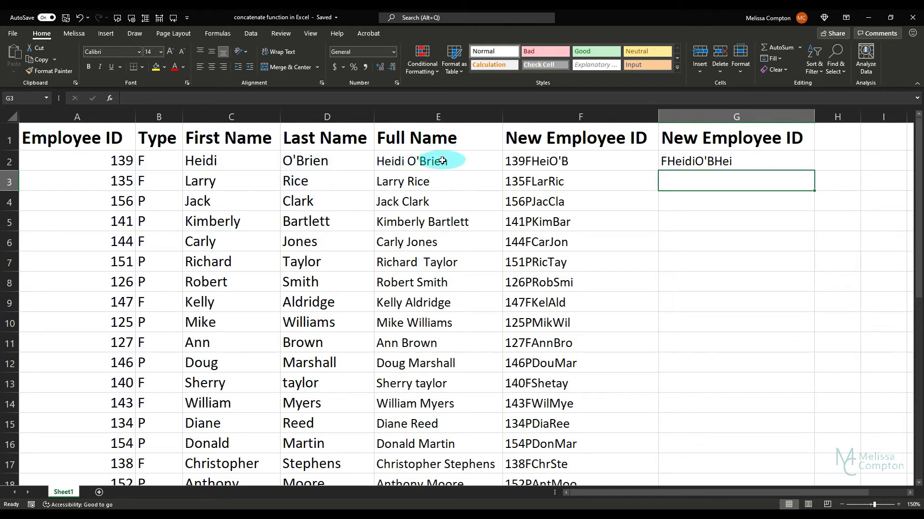
# Step: Clear G2 and begin a new CONCAT formula there with A2 and B2 as its first two arguments
pyautogui.click(692, 162)
pyautogui.press('BackSpace')
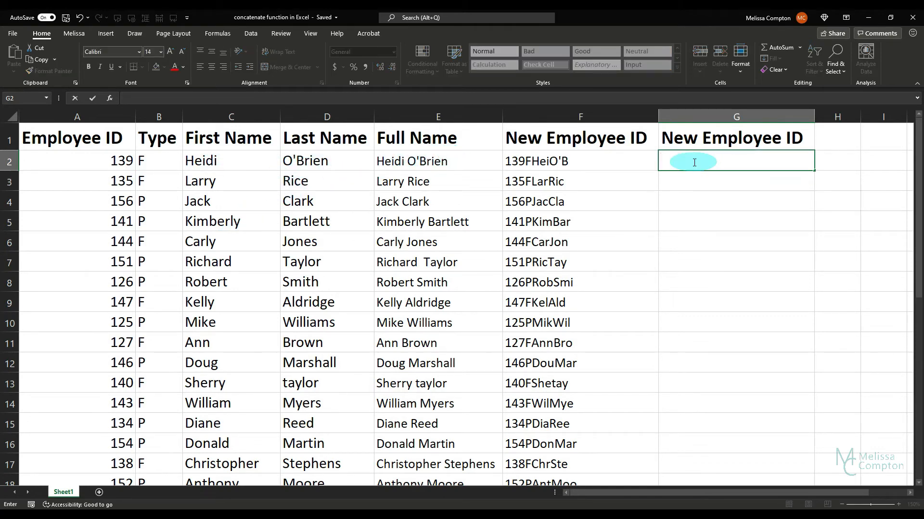
pyautogui.write('=CONC')
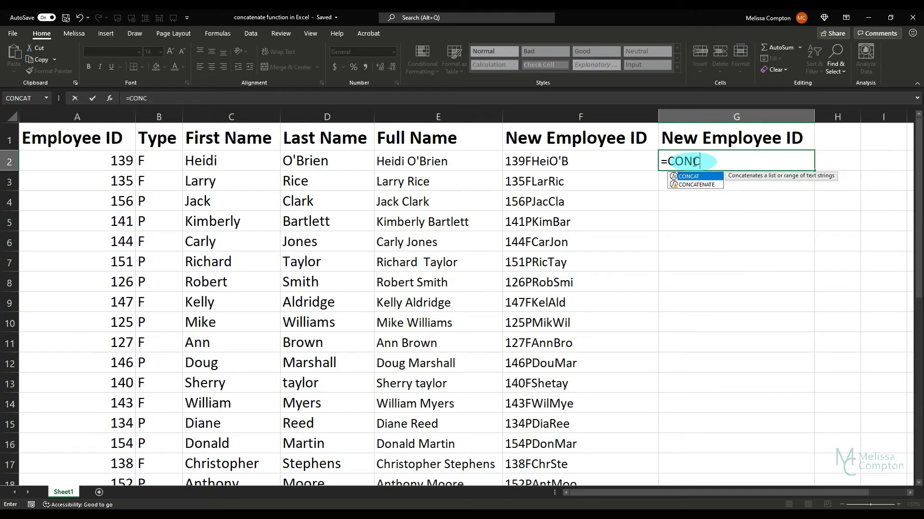
pyautogui.write('AT(')
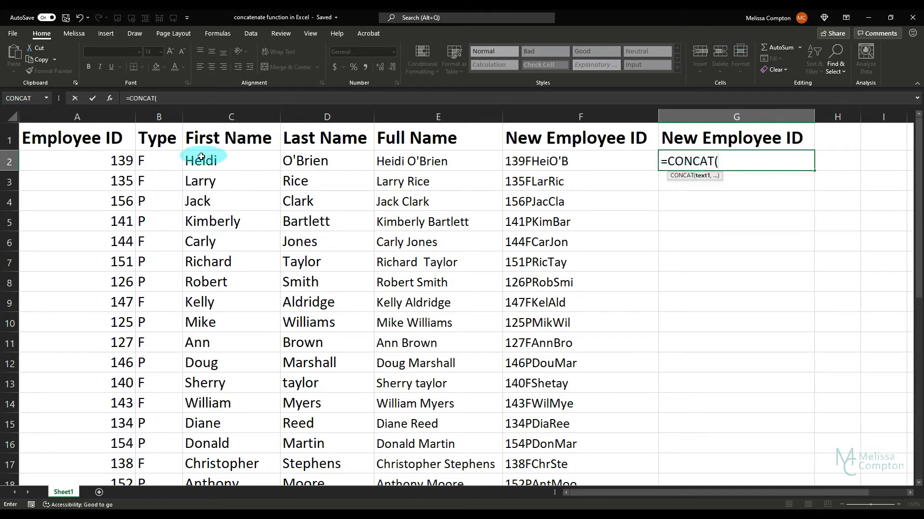
pyautogui.click(111, 162)
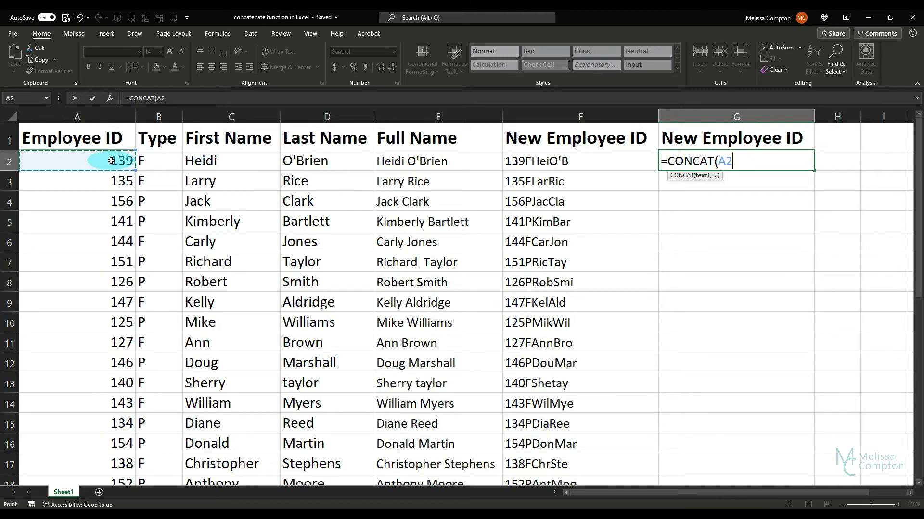
pyautogui.write(',')
pyautogui.click(164, 162)
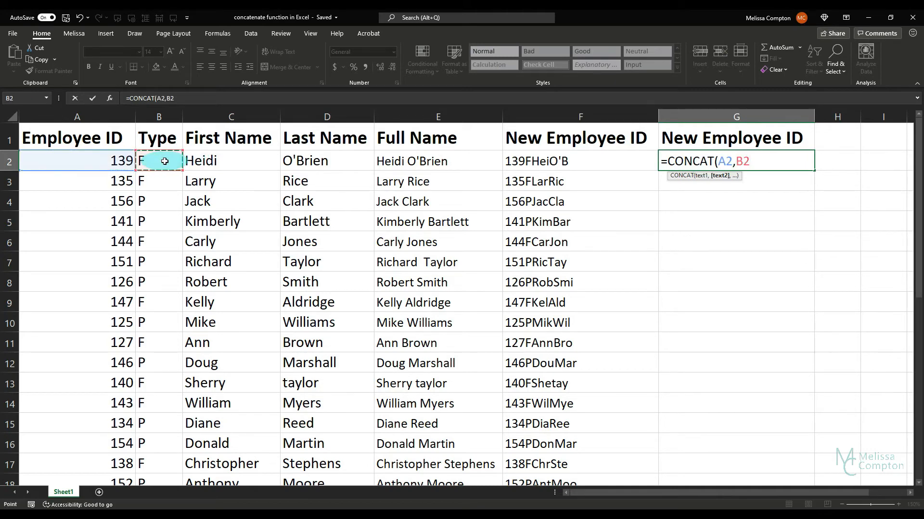
# Step: Add (RIGHT(C2,3)) as the third CONCAT argument in G2 to take the last three letters of the first name
pyautogui.write(',(')
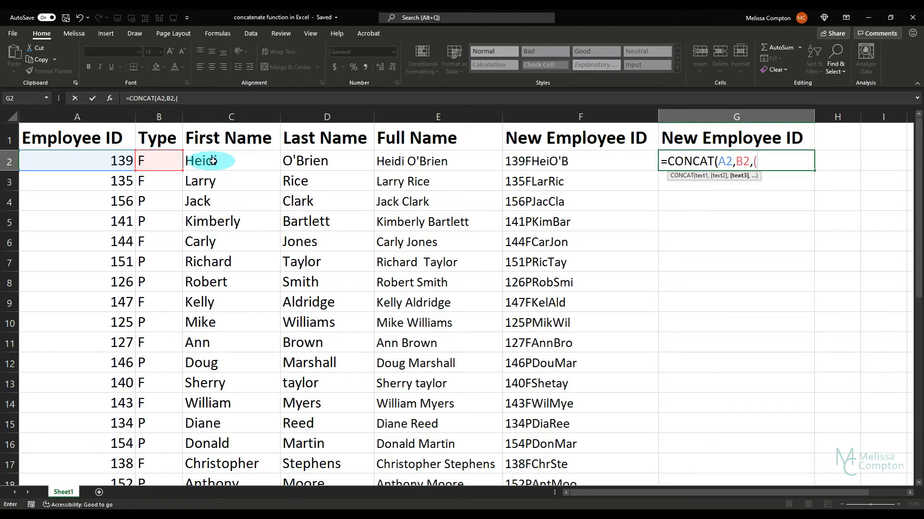
pyautogui.write('RIGHT')
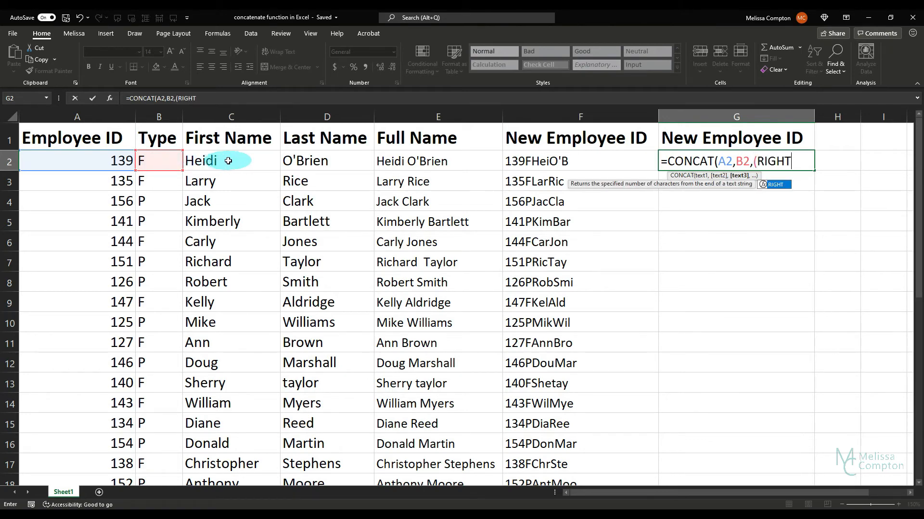
pyautogui.write('(')
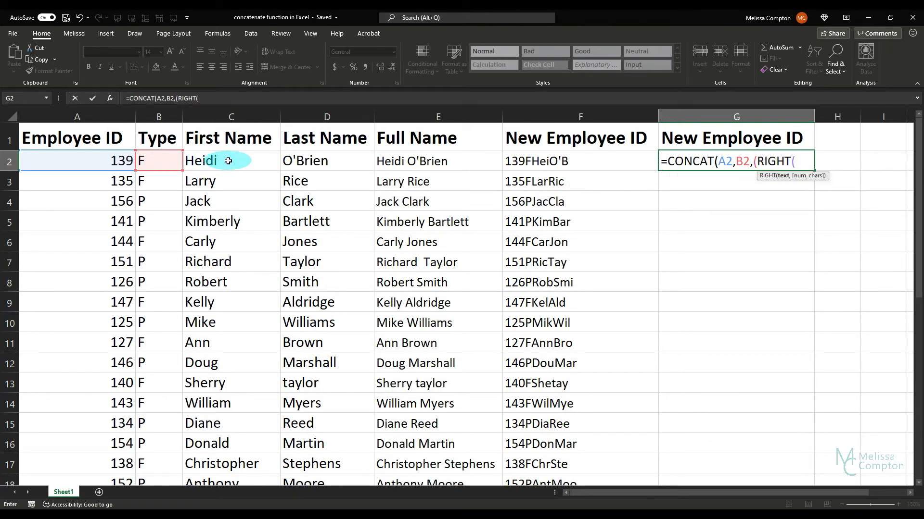
pyautogui.click(228, 161)
pyautogui.write(',')
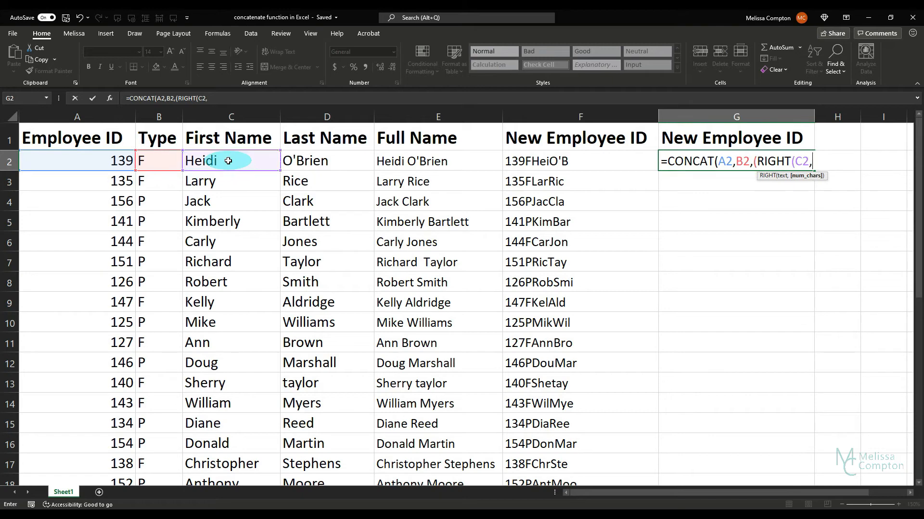
pyautogui.write('3))')
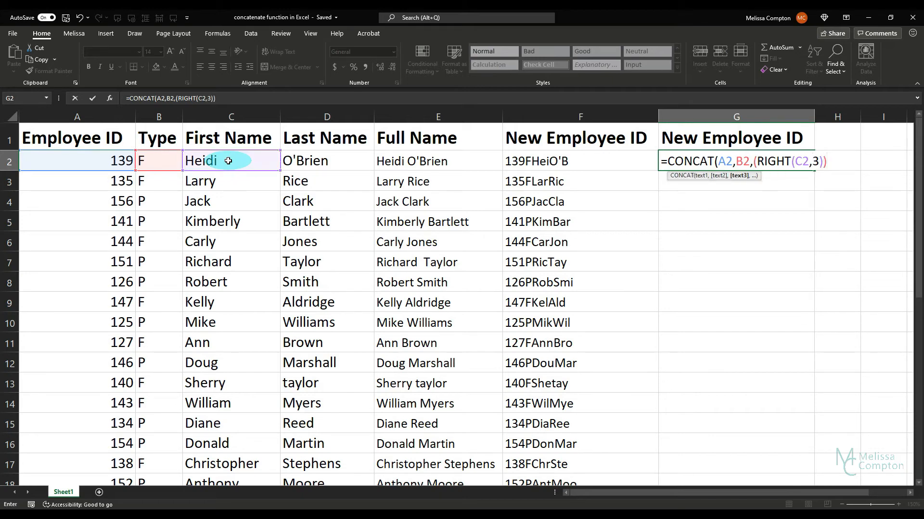
# Step: Add (RIGHT(D2,3)) as the fourth argument, close the CONCAT formula in G2 and enter it
pyautogui.write(',(RIGHT(')
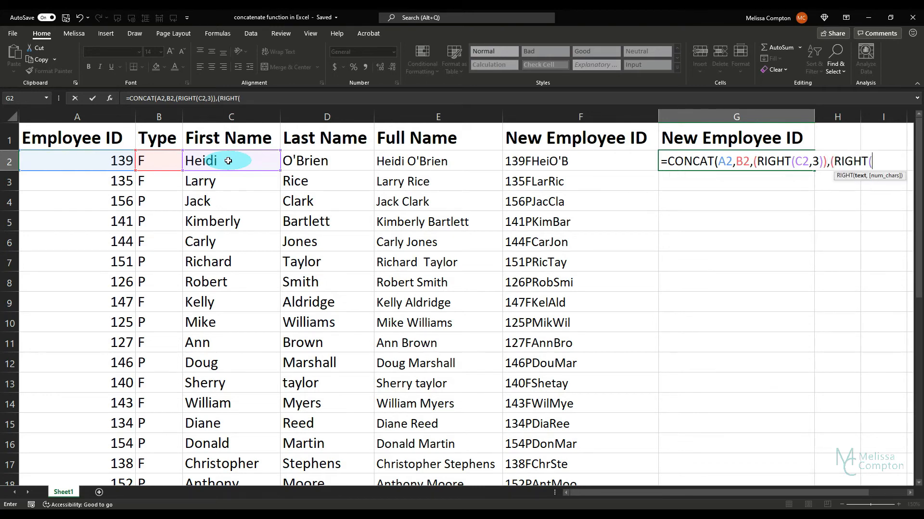
pyautogui.click(331, 162)
pyautogui.write(',3')
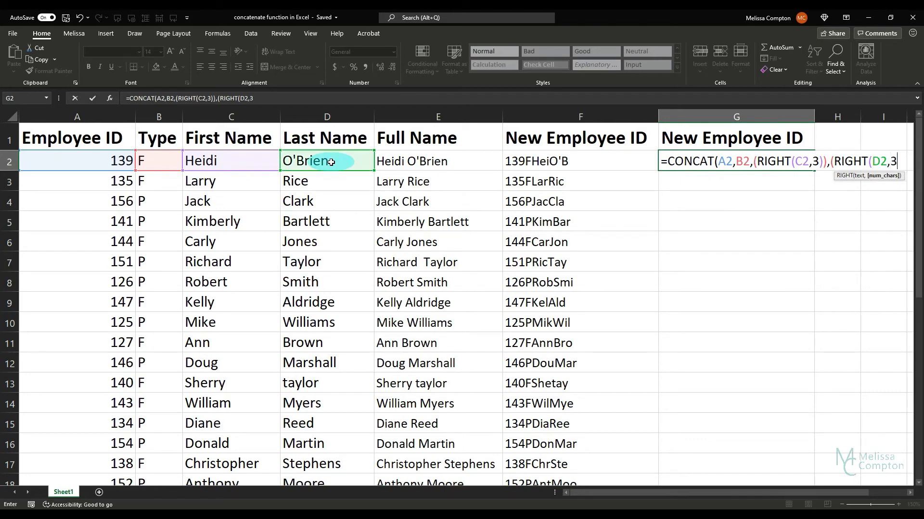
pyautogui.write(')))')
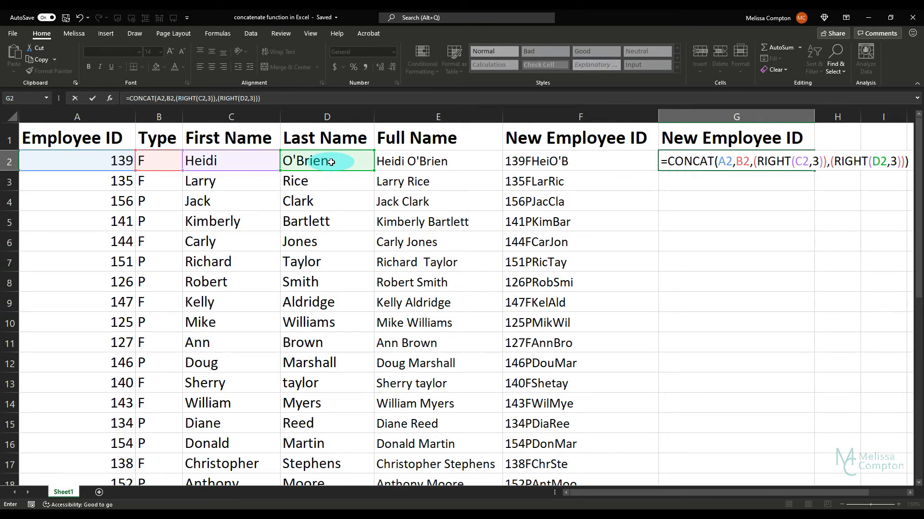
pyautogui.press('Return')
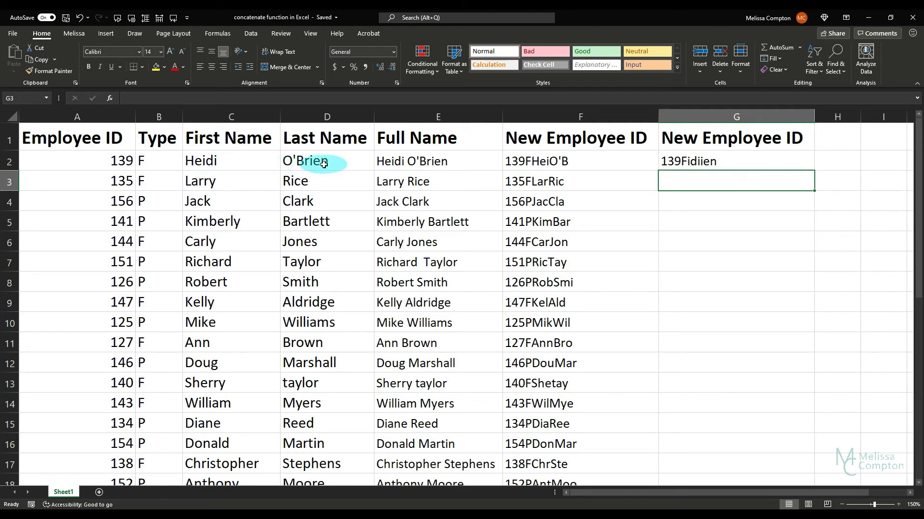
# Step: Fill the RIGHT-based New Employee ID formula from G2 down column G and review the filled rows
pyautogui.click(744, 161)
pyautogui.doubleClick(814, 171)
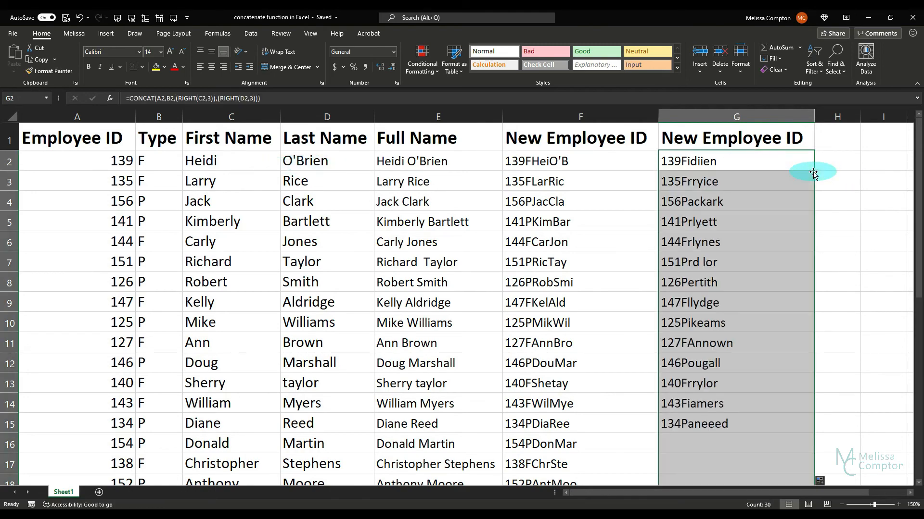
pyautogui.scroll(-4, 728, 238)
pyautogui.scroll(4, 728, 237)
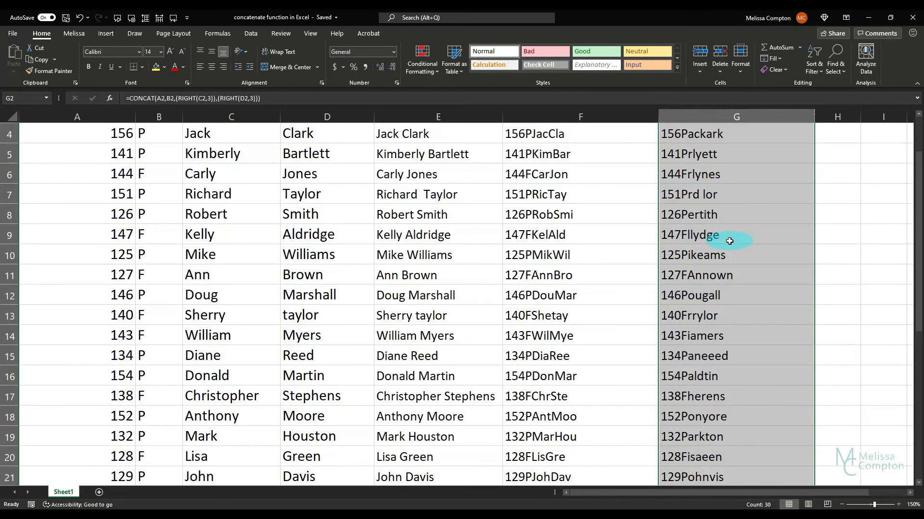
# Step: Replace RIGHT with LEFT in the first-name argument of the G2 formula and refill it down column G
pyautogui.click(685, 162)
pyautogui.doubleClick(685, 162)
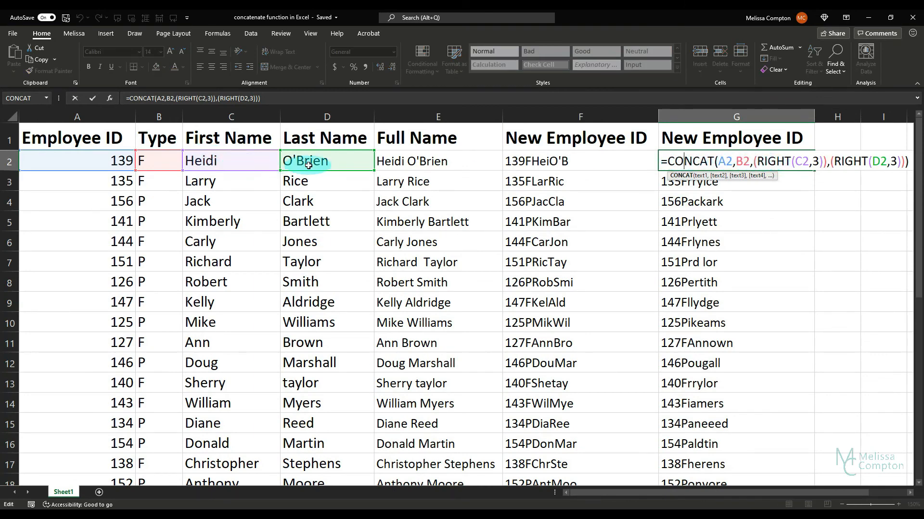
pyautogui.moveTo(758, 162); pyautogui.dragTo(789, 161)
pyautogui.write('LEFT')
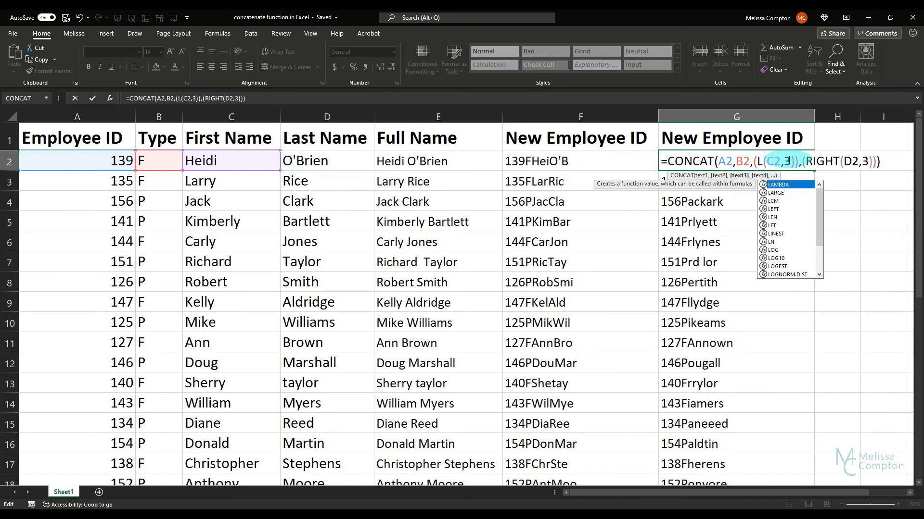
pyautogui.press('Return')
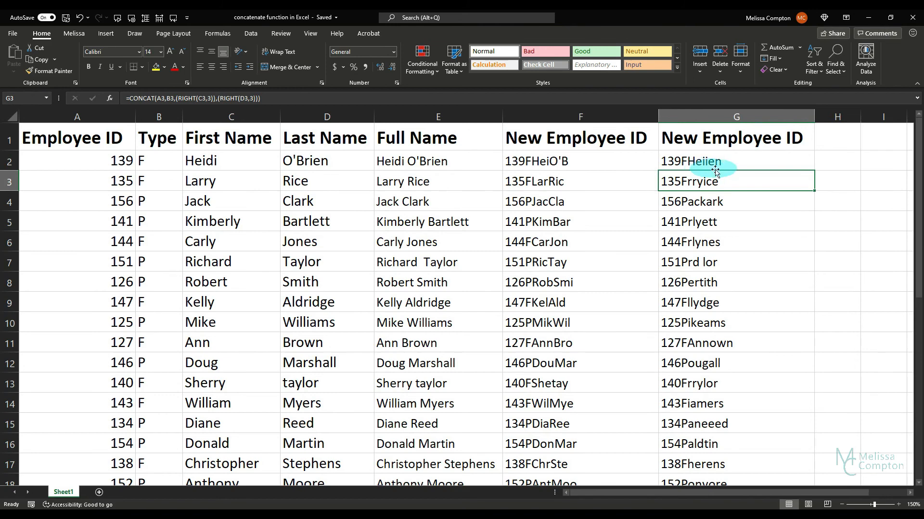
pyautogui.click(788, 166)
pyautogui.doubleClick(814, 170)
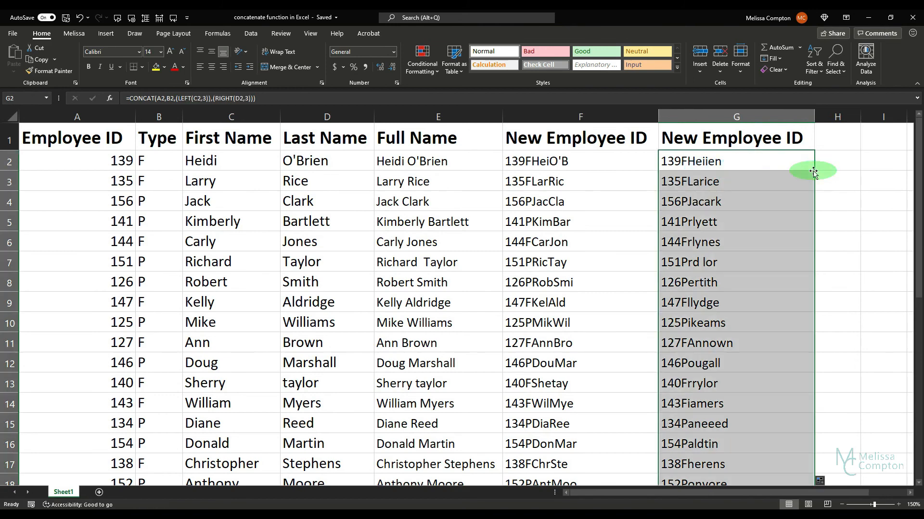